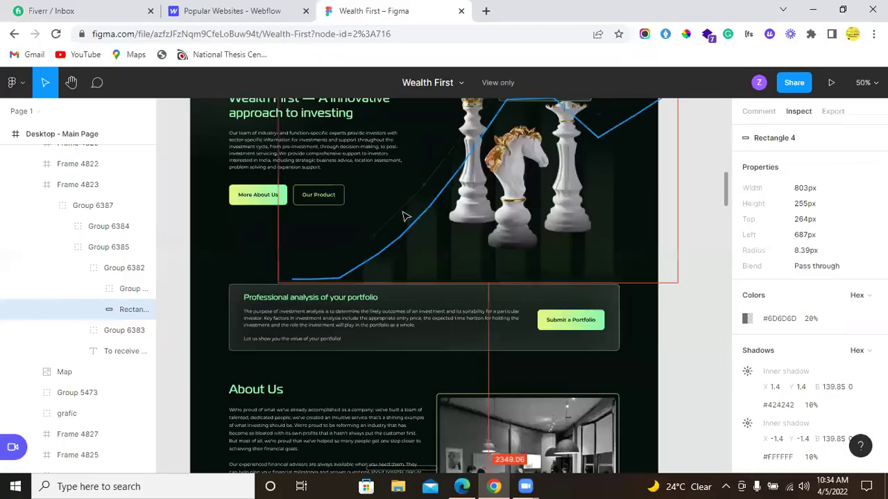
scroll(373, 229, up, 3)
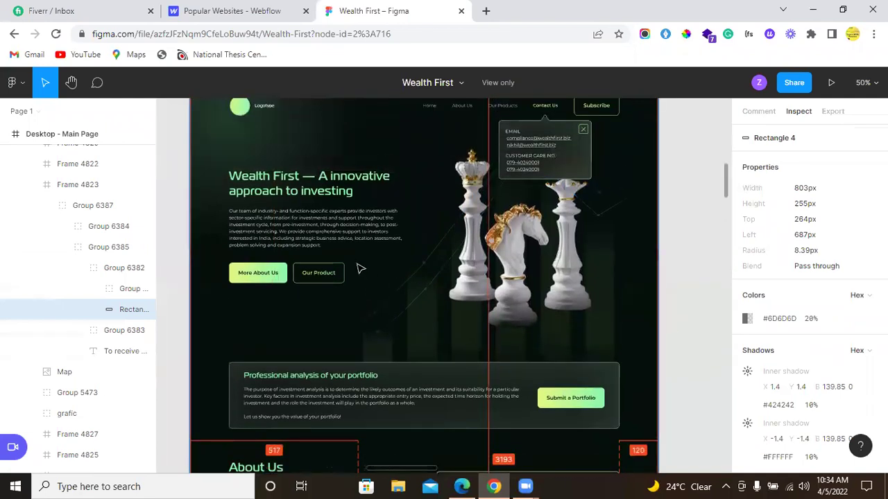
scroll(361, 267, up, 3)
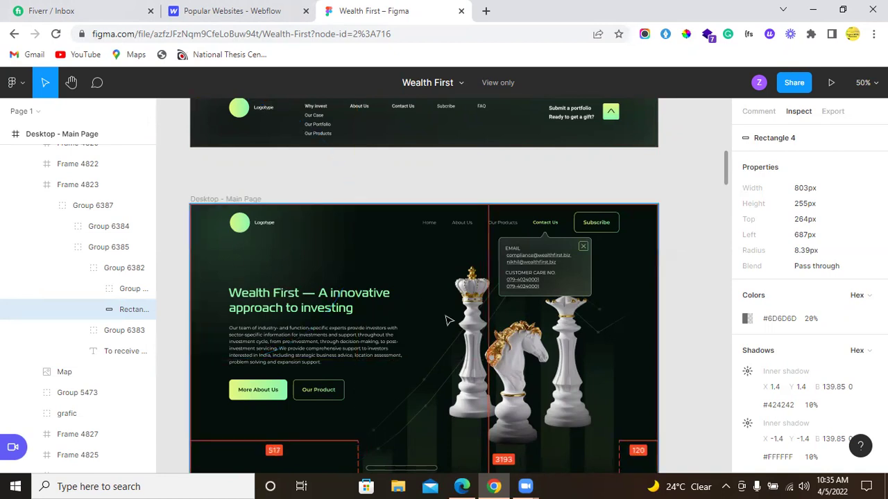
Step: Add a 1x PNG export to the king chess piece image and preview the result
click(472, 352)
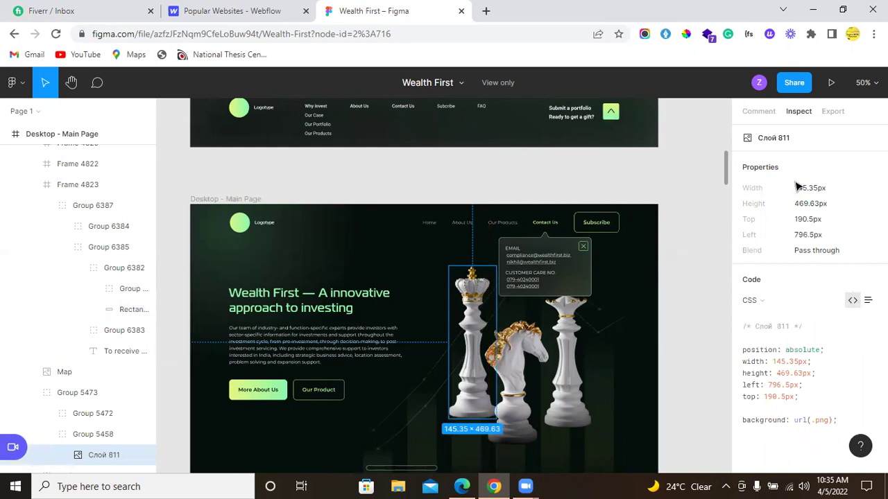
click(833, 111)
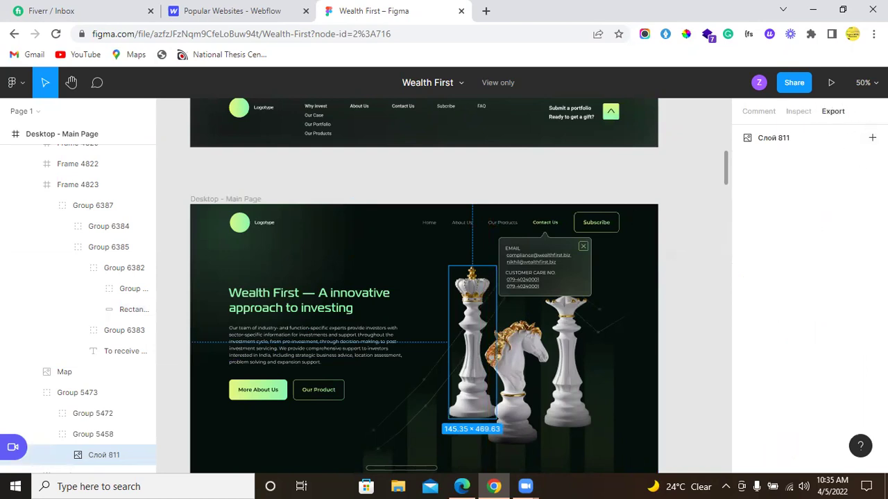
click(872, 138)
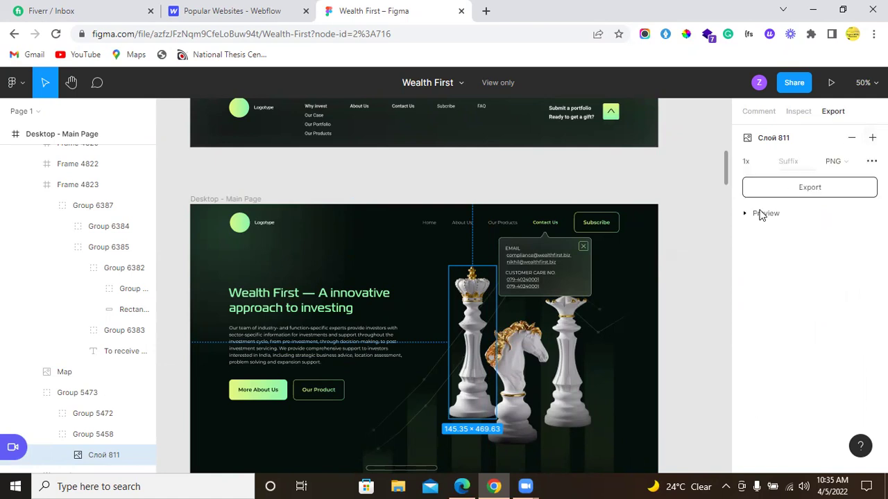
click(760, 213)
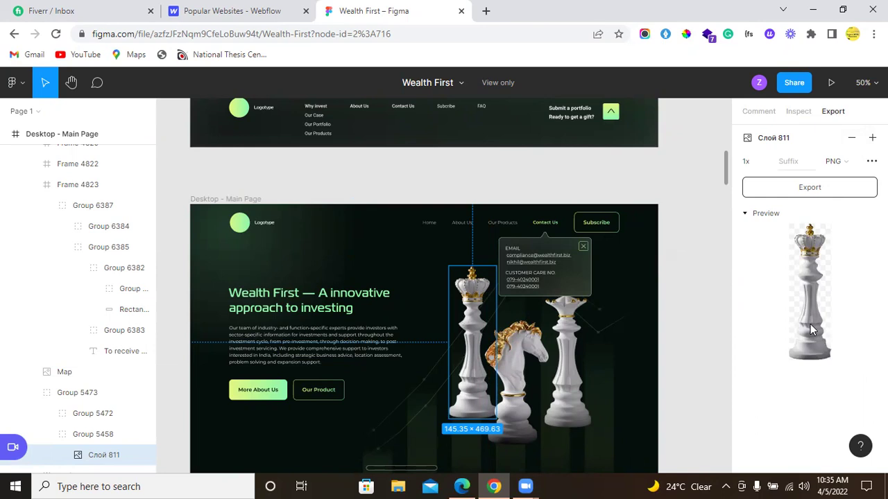
click(842, 166)
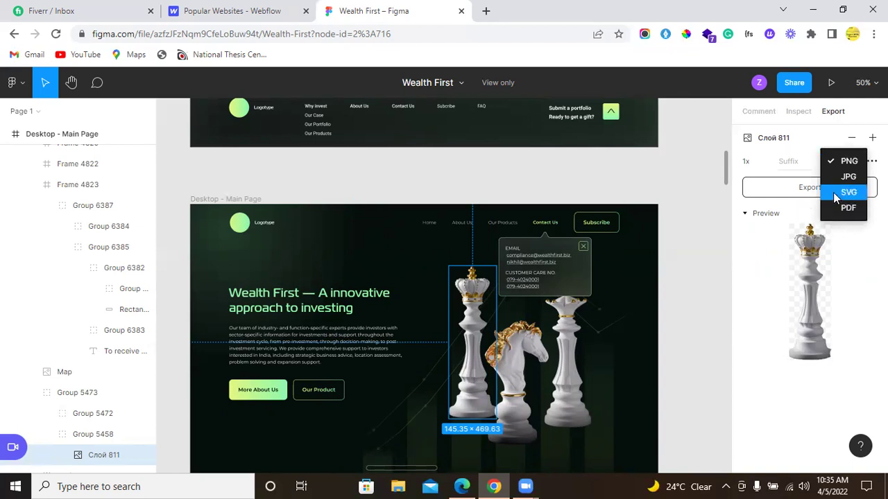
click(834, 315)
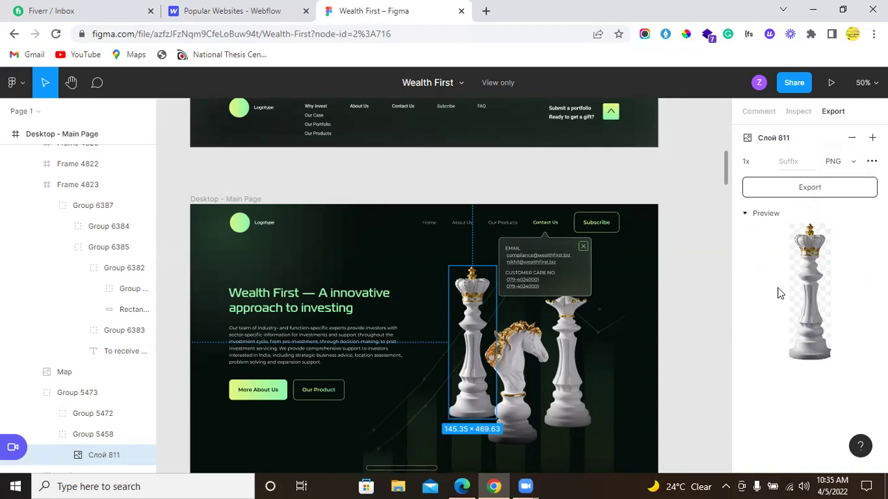
click(561, 290)
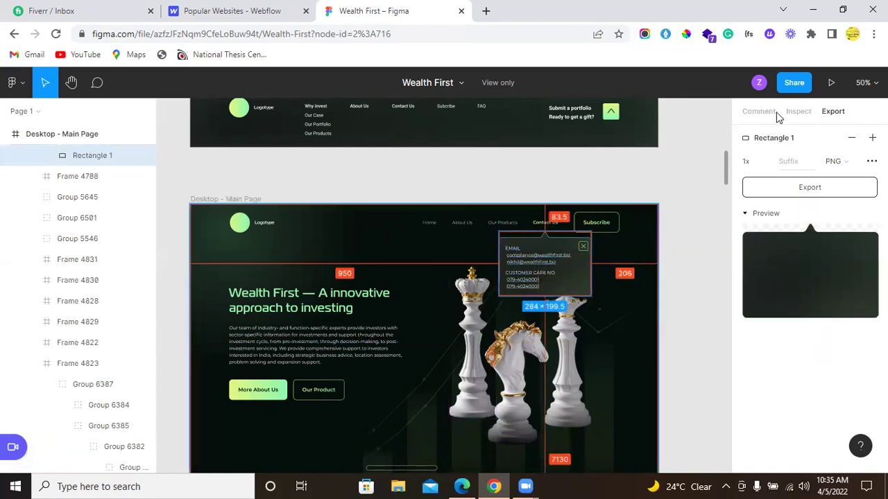
Step: Inspect the contact popup's 284×199.5px size, gradient background, shadow and CSS code
click(798, 111)
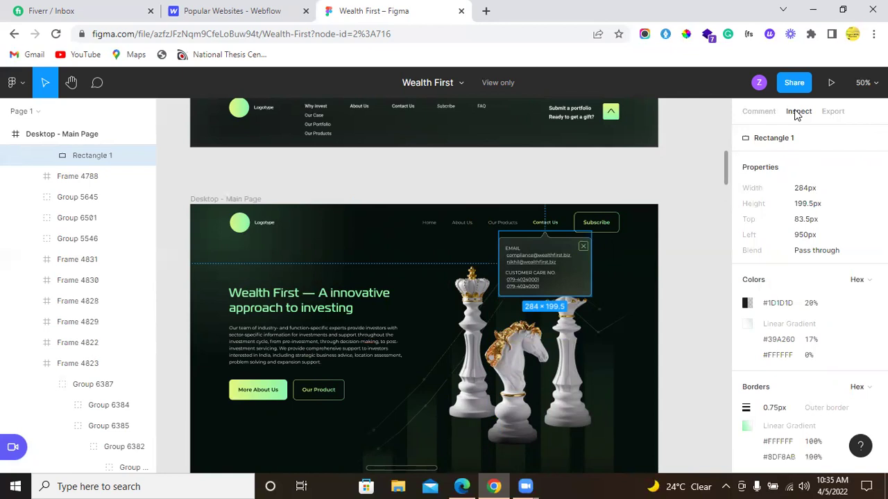
mouse_move(754, 280)
scroll(769, 280, down, 3)
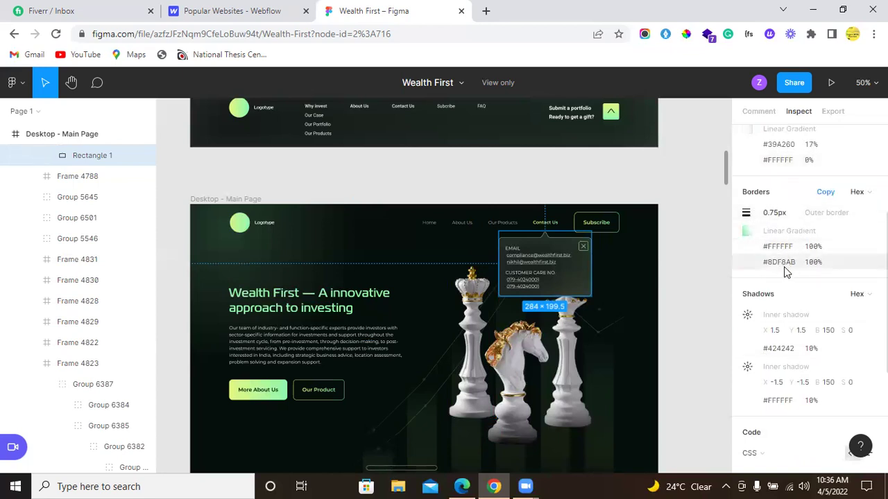
scroll(784, 278, down, 1)
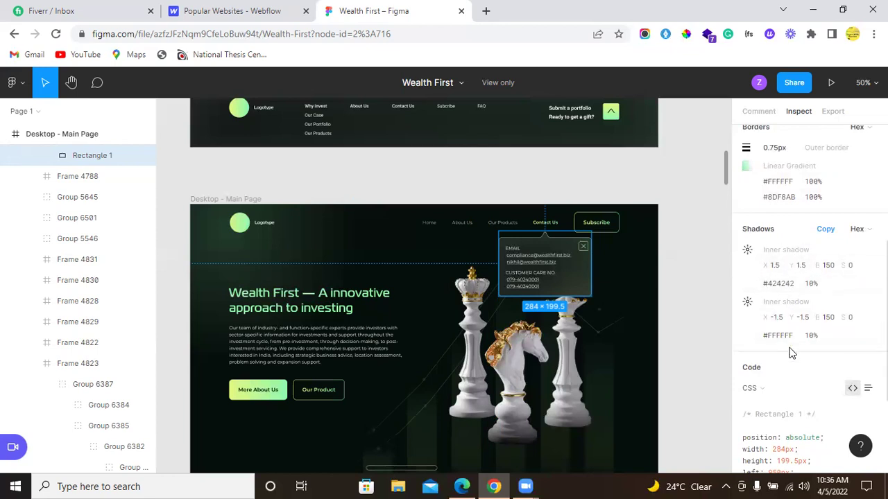
scroll(775, 373, down, 3)
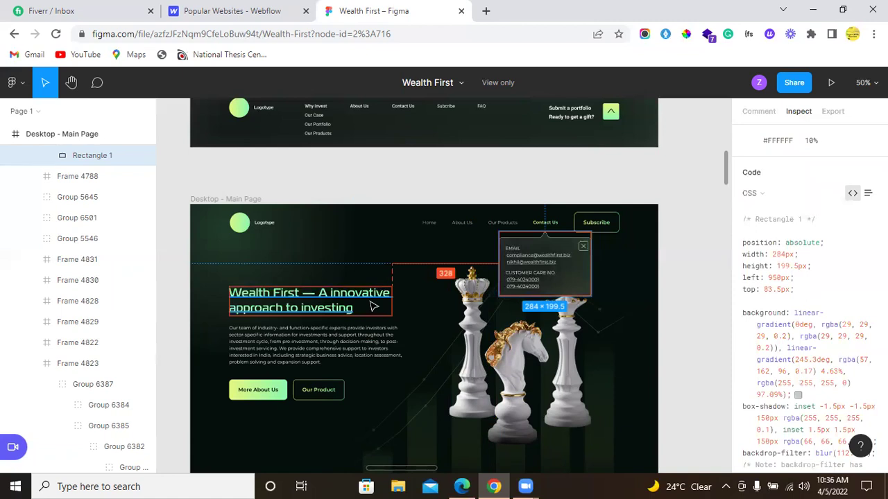
Step: Copy the Wealth First heading colour #91F8AA and inspect the More About Us button's gradient
click(319, 297)
click(371, 300)
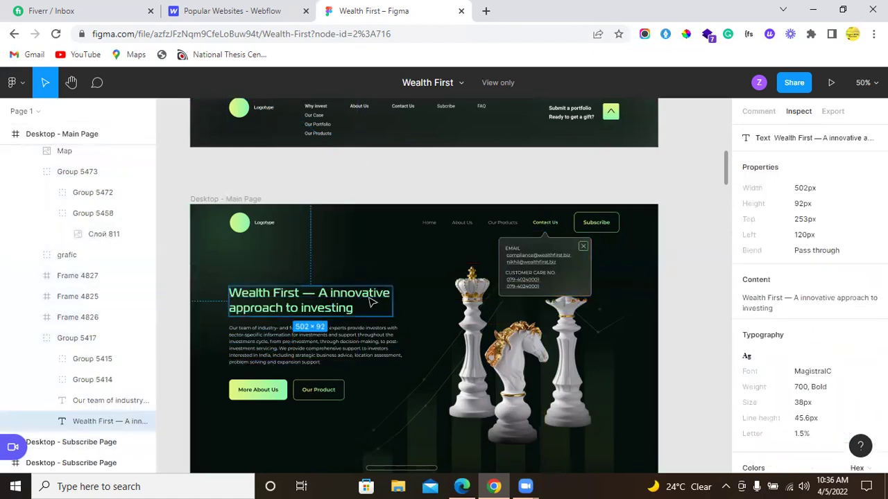
scroll(797, 277, down, 5)
scroll(797, 277, down, 3)
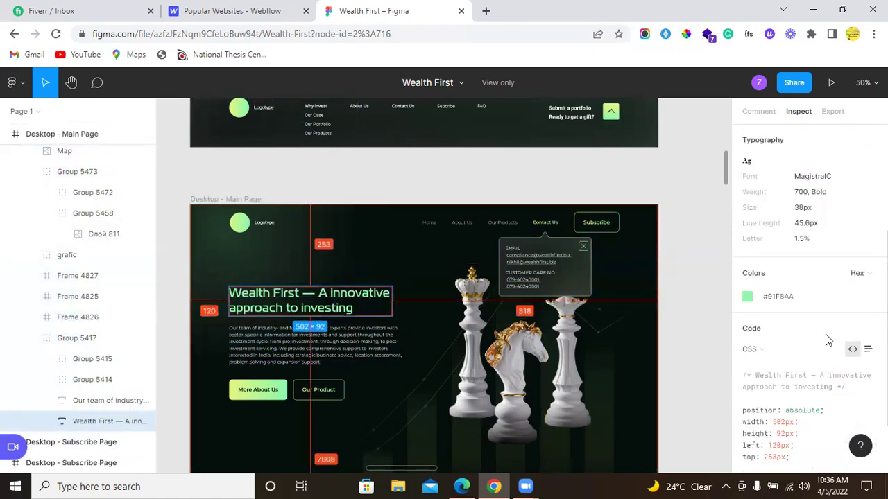
click(776, 298)
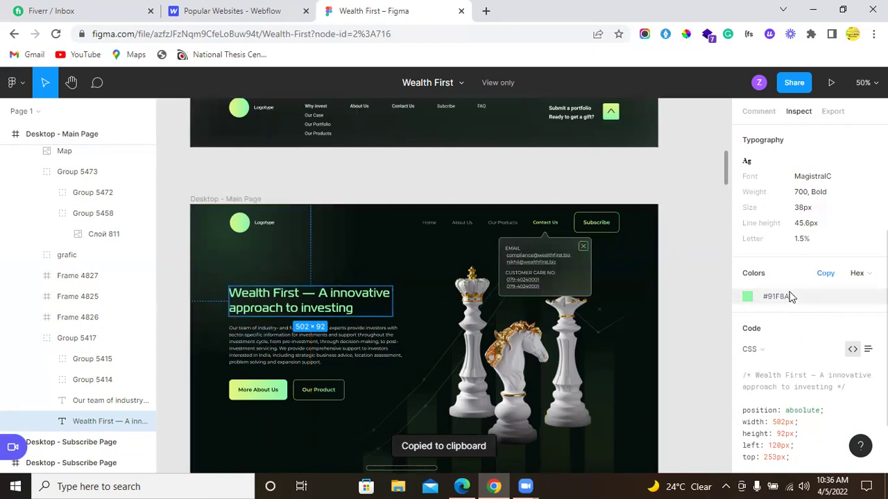
scroll(416, 312, down, 1)
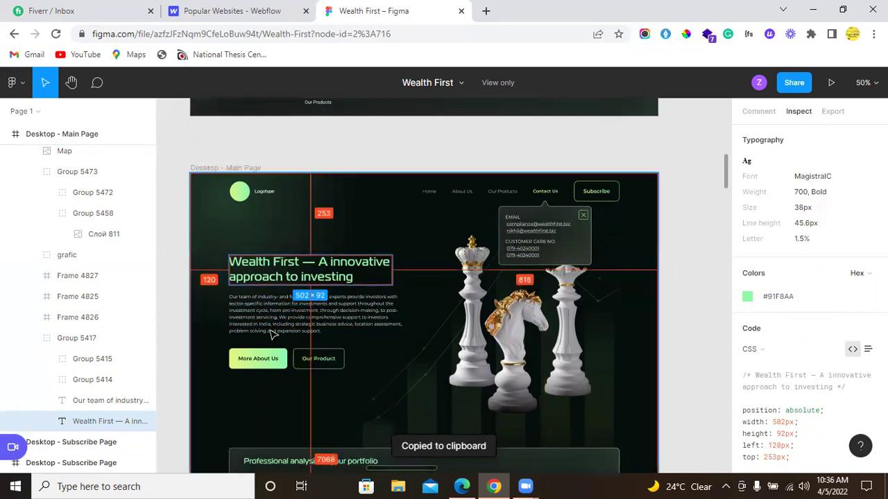
click(258, 357)
click(282, 372)
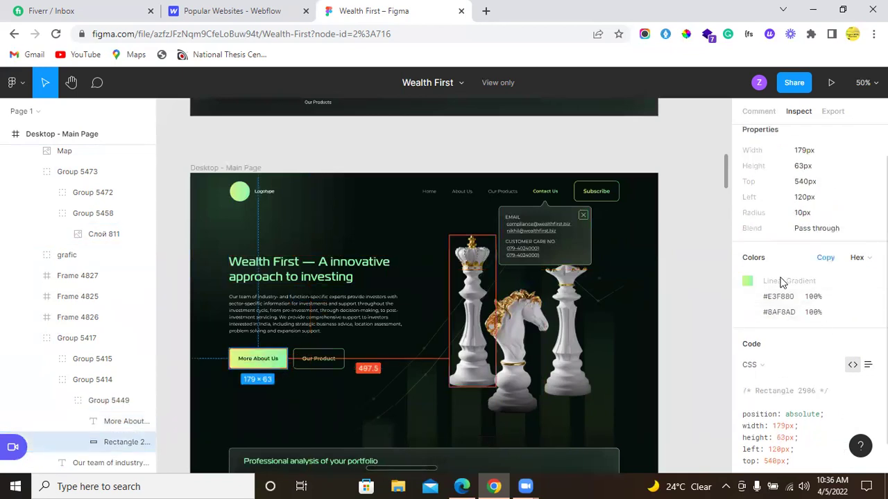
scroll(416, 309, down, 5)
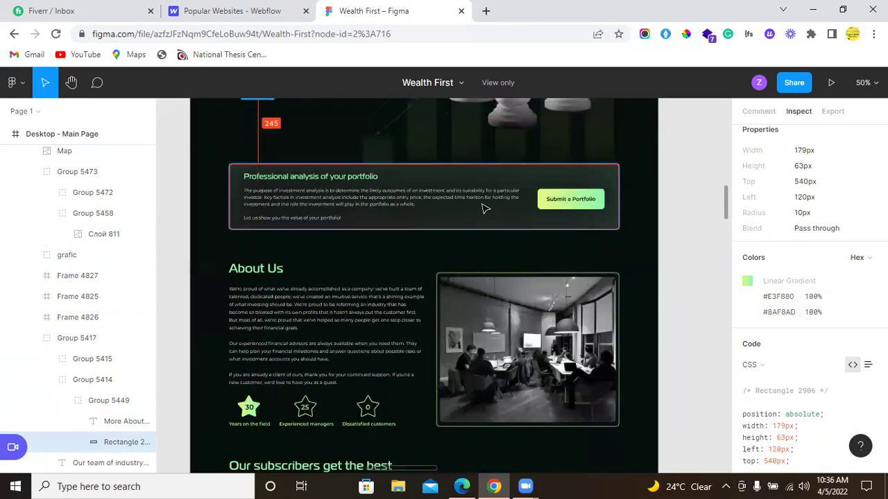
Step: Add a previewed PNG export to the About Us meeting-room photo, then select Star 8
click(484, 218)
click(513, 305)
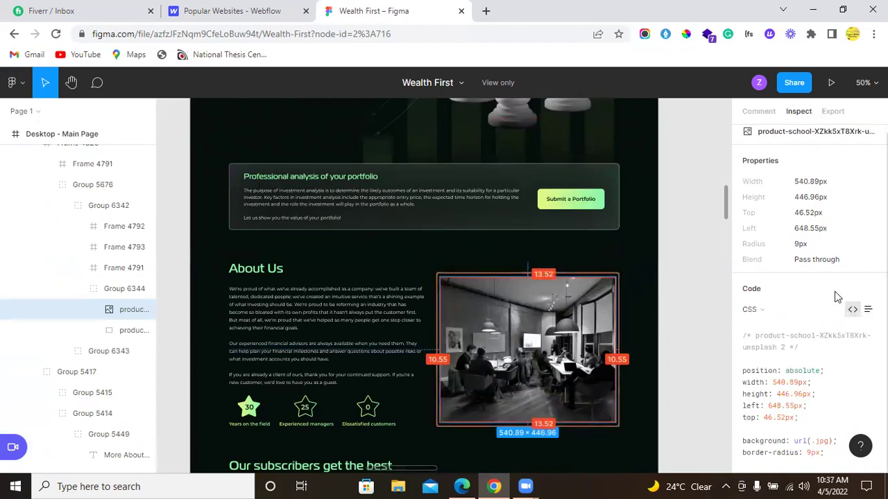
click(832, 111)
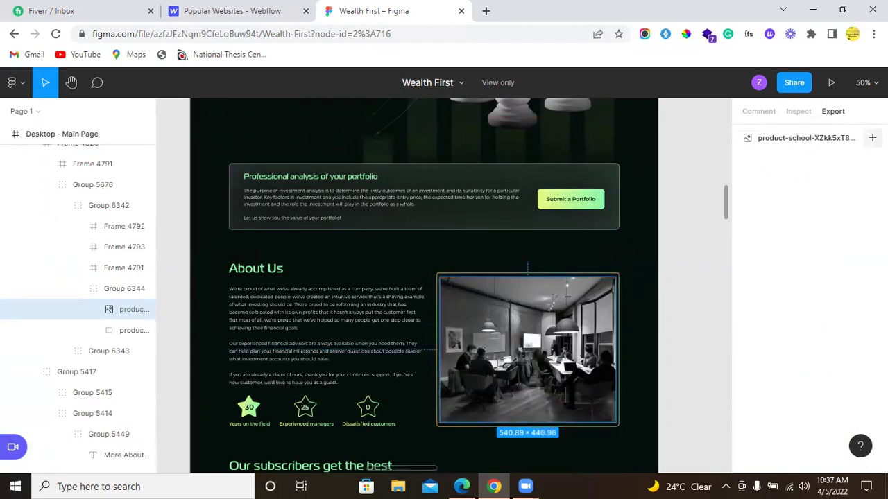
click(873, 137)
click(766, 213)
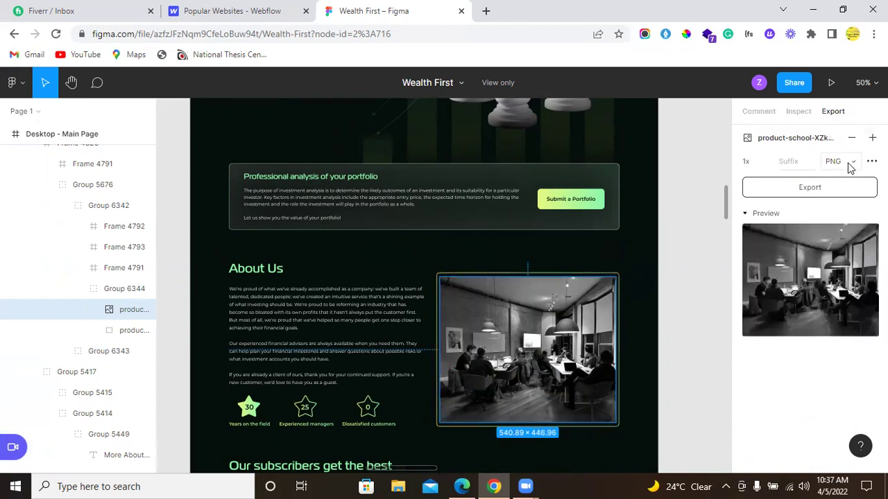
click(851, 163)
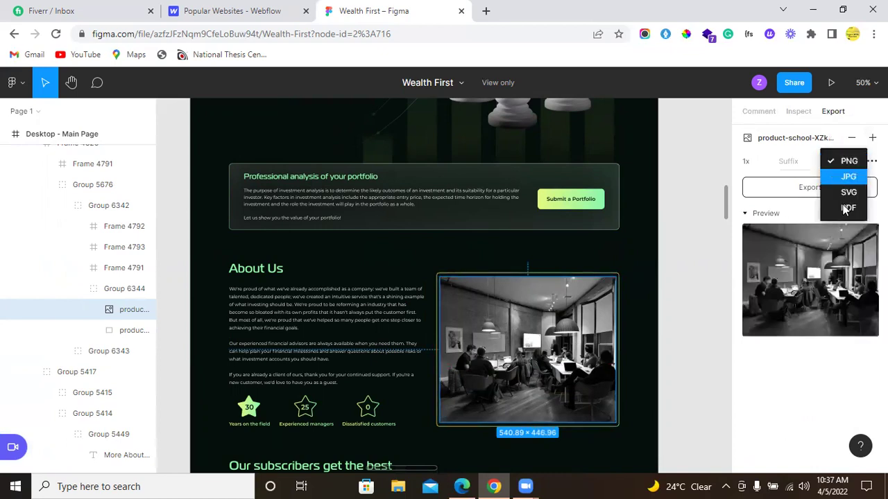
click(305, 396)
scroll(305, 395, down, 2)
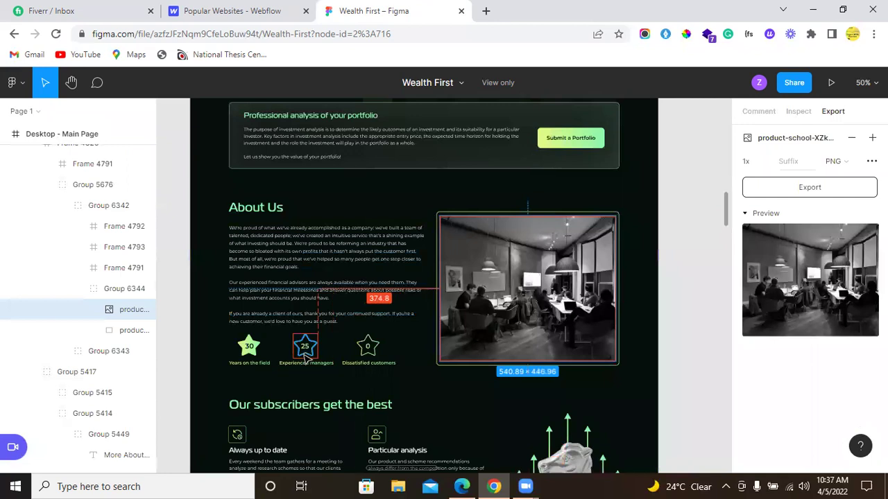
click(305, 347)
click(872, 137)
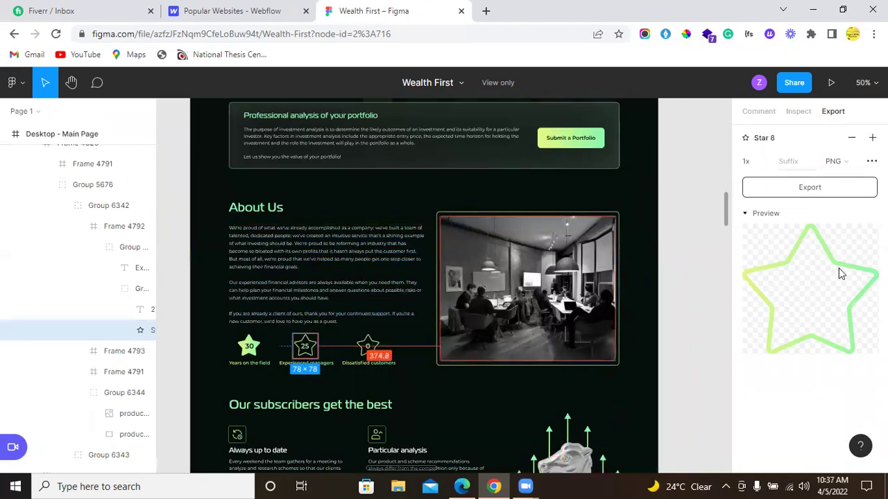
scroll(325, 222, down, 4)
scroll(325, 222, up, 3)
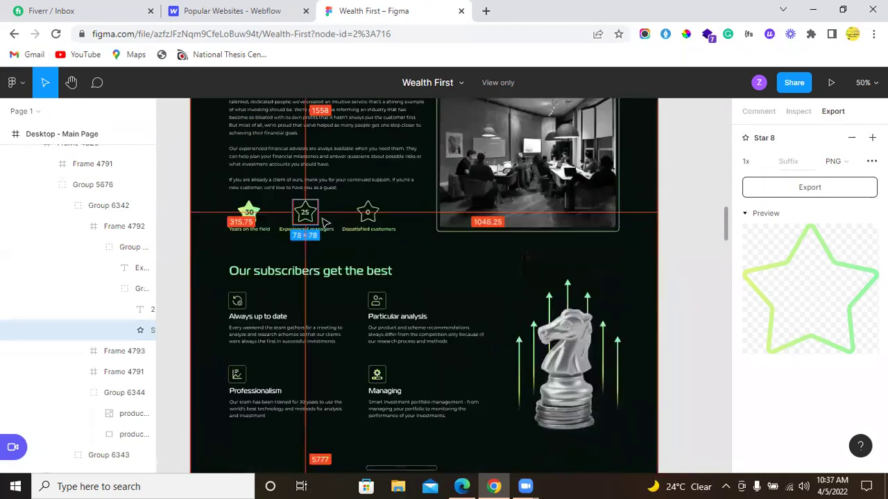
scroll(325, 222, down, 3)
scroll(387, 277, down, 3)
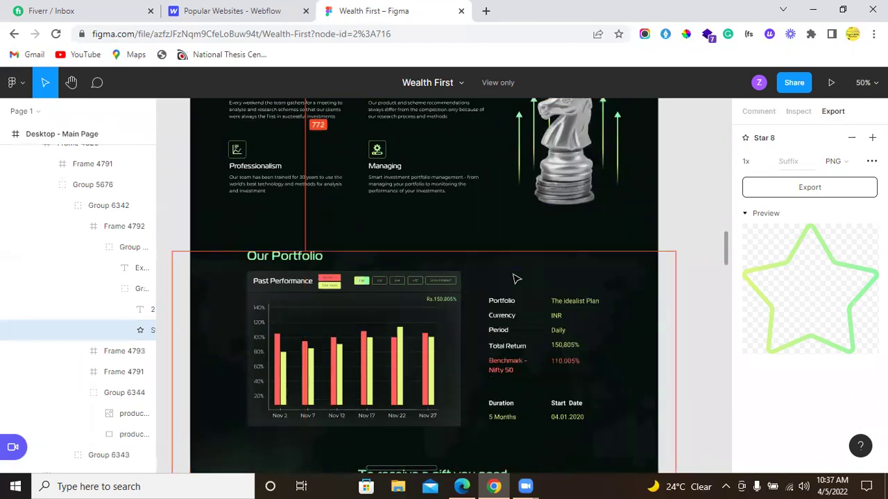
Step: Select the Nov 17 vertical marker line and the second marker line in Past Performance
click(365, 347)
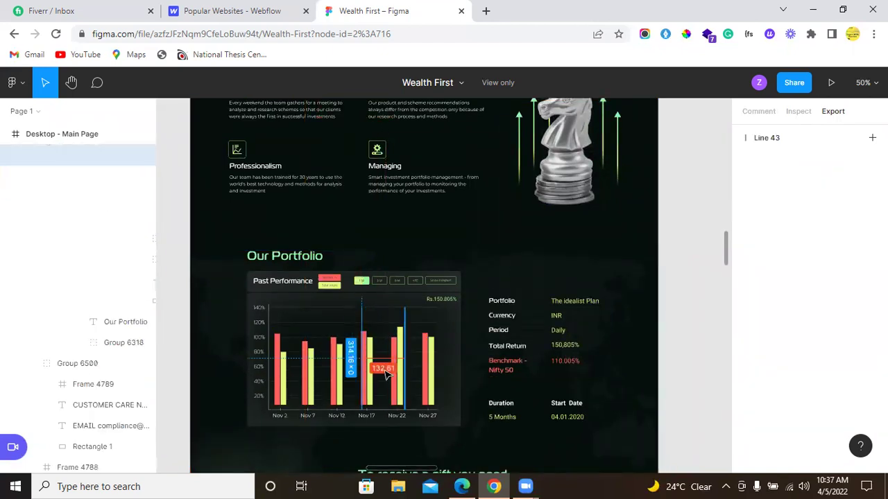
click(403, 340)
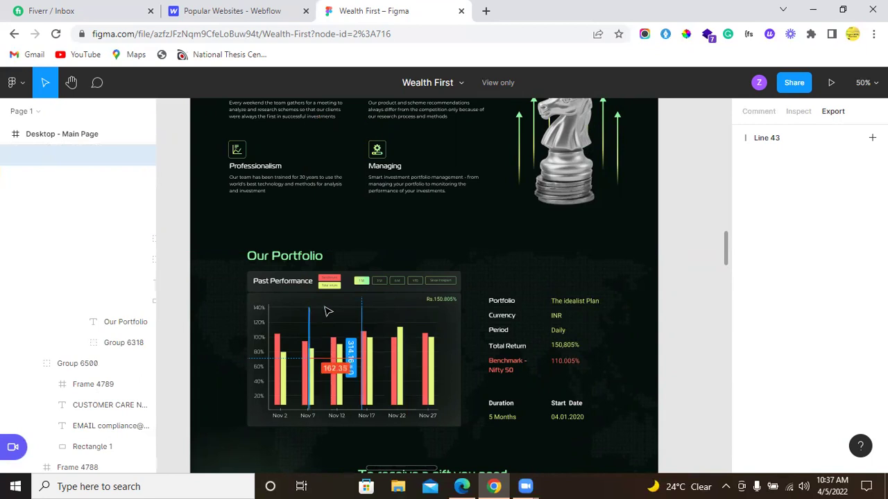
scroll(352, 338, down, 2)
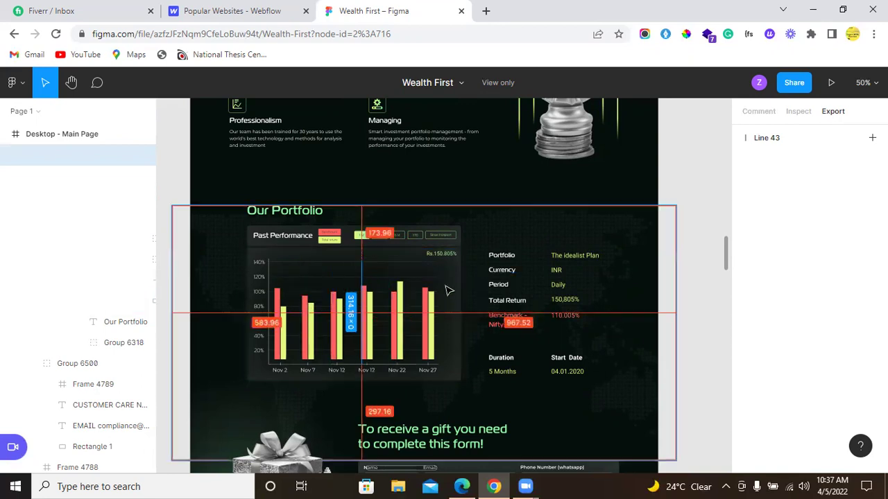
scroll(520, 366, down, 1)
scroll(520, 366, down, 5)
scroll(520, 366, down, 4)
scroll(568, 317, up, 3)
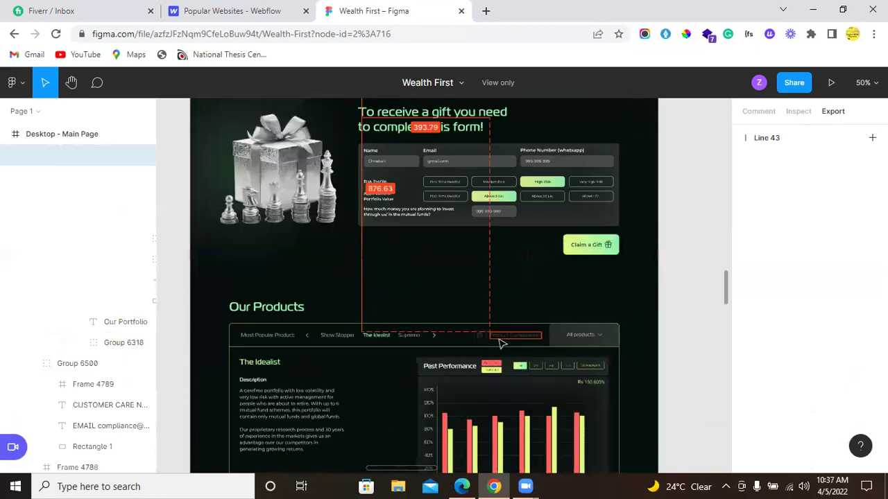
scroll(567, 318, up, 1)
Step: Select the Claim a Gift button shape and gift box image while scrolling toward the FAQ
click(542, 207)
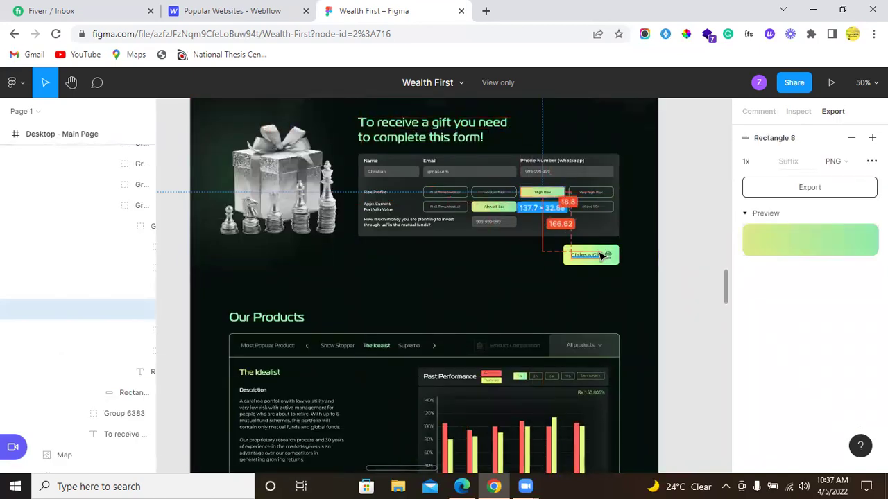
click(290, 242)
scroll(424, 324, down, 3)
scroll(424, 324, down, 3)
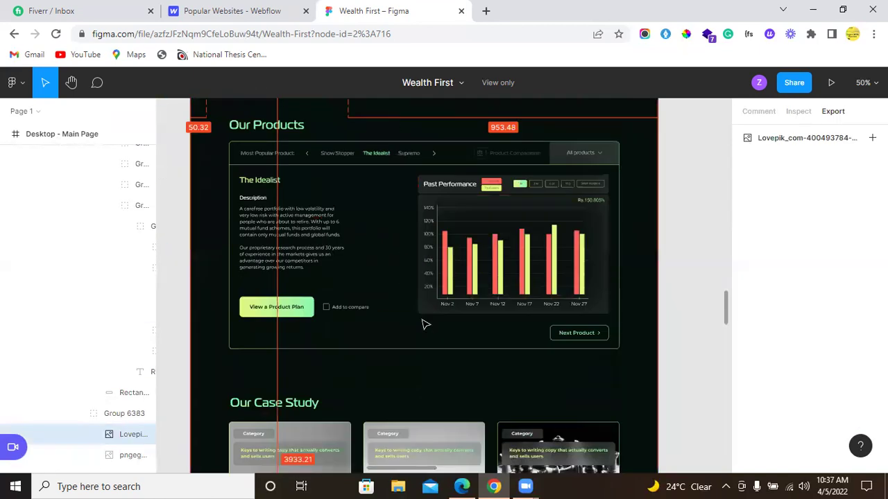
scroll(424, 323, down, 4)
scroll(425, 324, down, 5)
scroll(424, 323, down, 5)
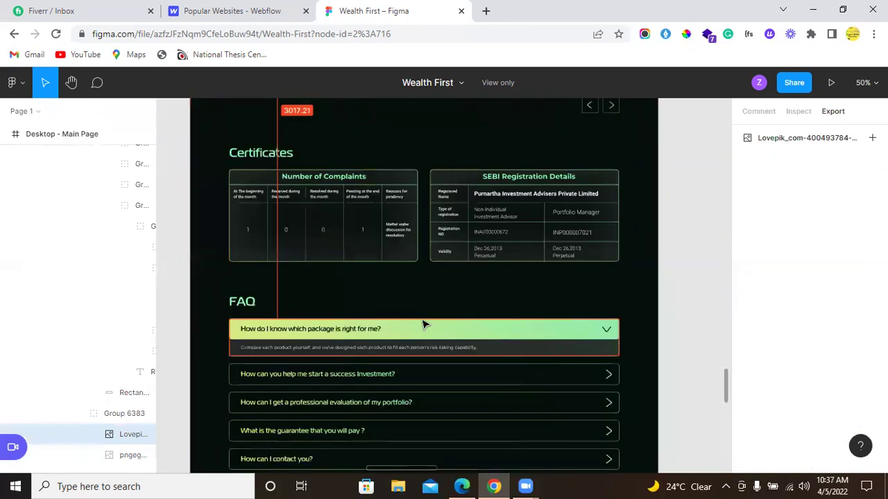
scroll(425, 323, down, 3)
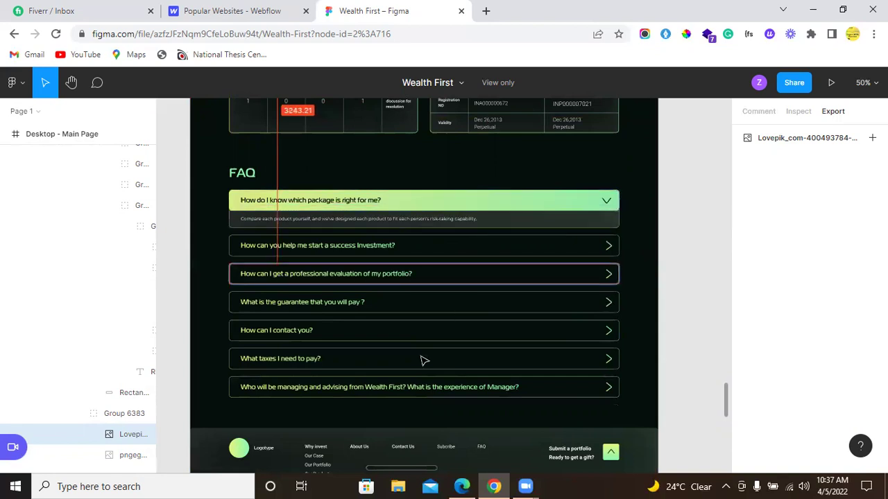
scroll(425, 382, down, 1)
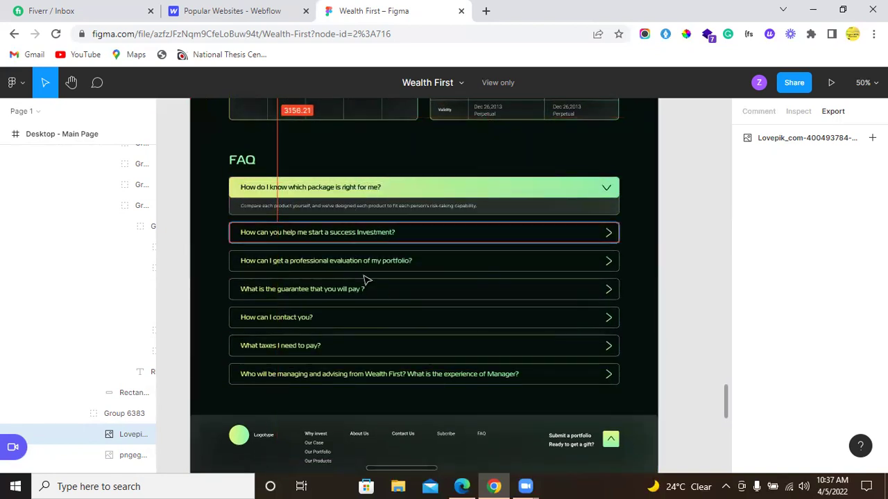
scroll(407, 453, right, 3)
scroll(406, 454, right, 5)
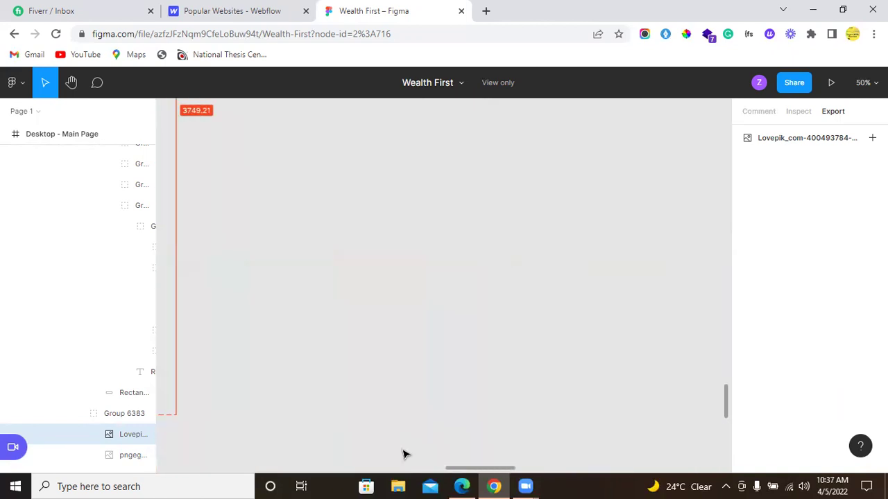
scroll(407, 443, right, 3)
scroll(419, 366, up, 4)
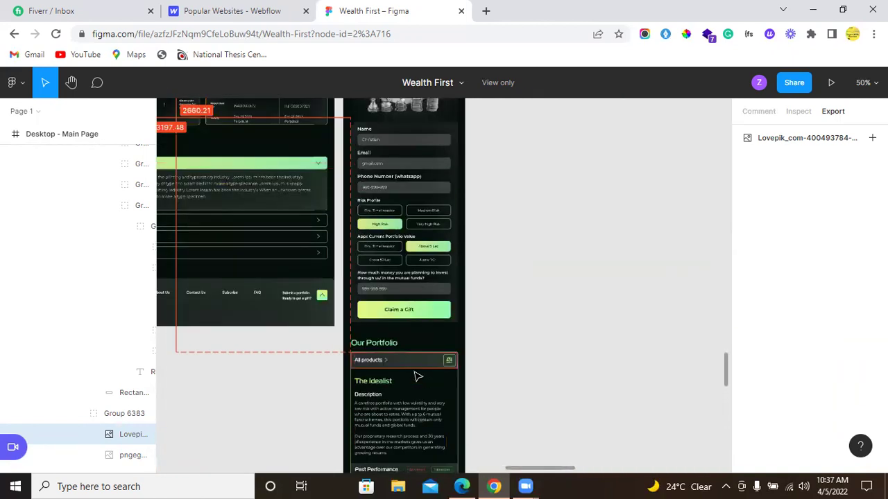
scroll(418, 366, up, 4)
scroll(418, 366, up, 4)
scroll(418, 366, up, 4)
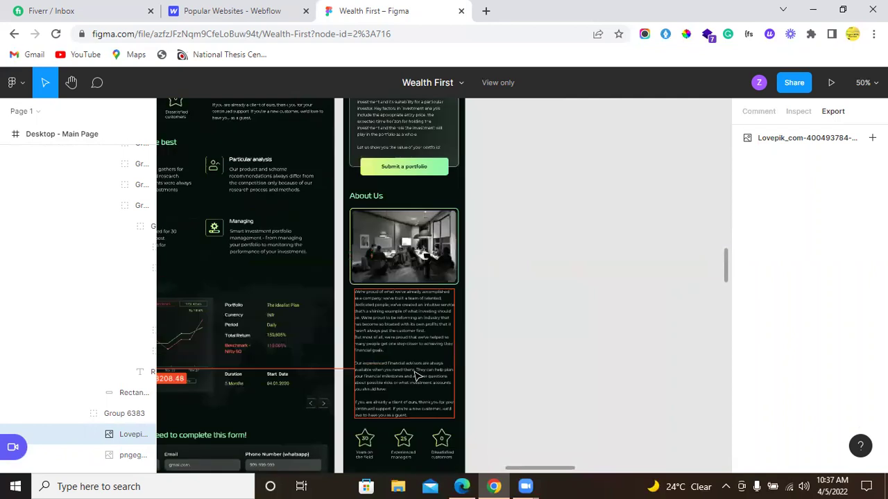
scroll(414, 374, up, 10)
scroll(415, 375, up, 5)
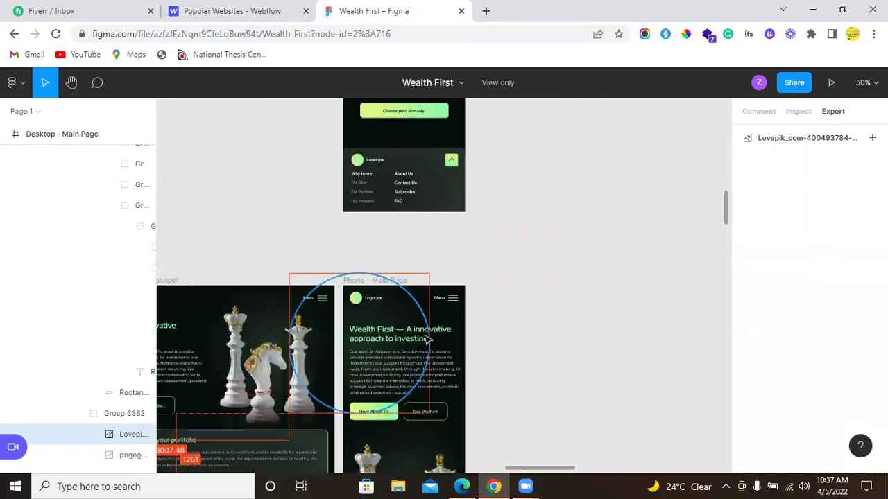
scroll(429, 340, down, 4)
scroll(437, 263, down, 5)
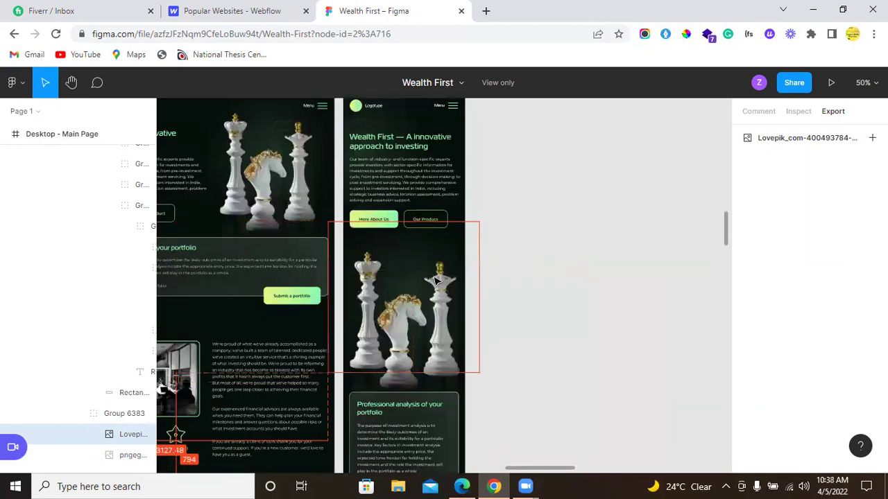
scroll(437, 271, down, 5)
scroll(436, 277, down, 5)
scroll(436, 281, down, 5)
scroll(437, 281, down, 5)
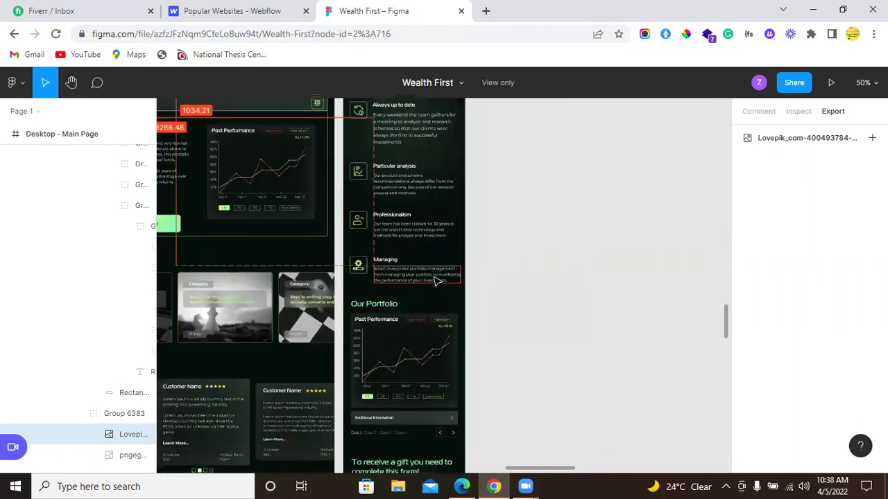
scroll(437, 281, down, 5)
scroll(437, 281, down, 5)
scroll(437, 281, down, 5)
scroll(435, 282, down, 5)
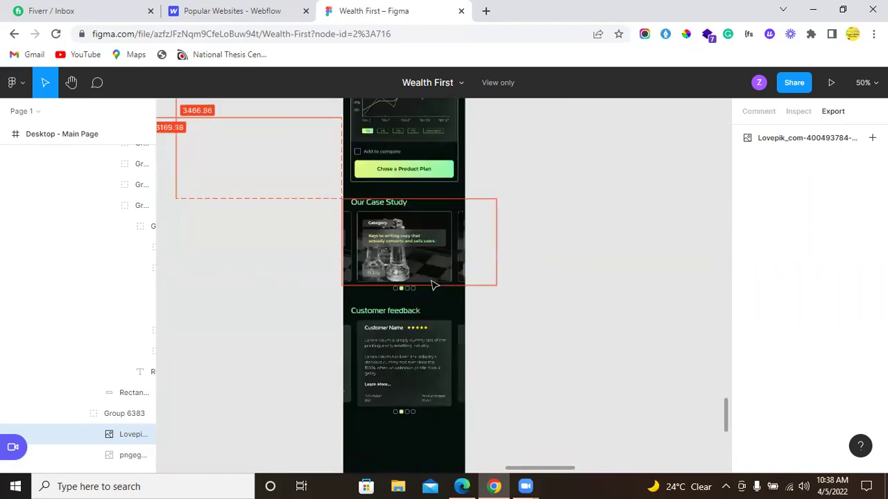
scroll(435, 284, down, 5)
scroll(434, 285, down, 5)
scroll(434, 284, up, 5)
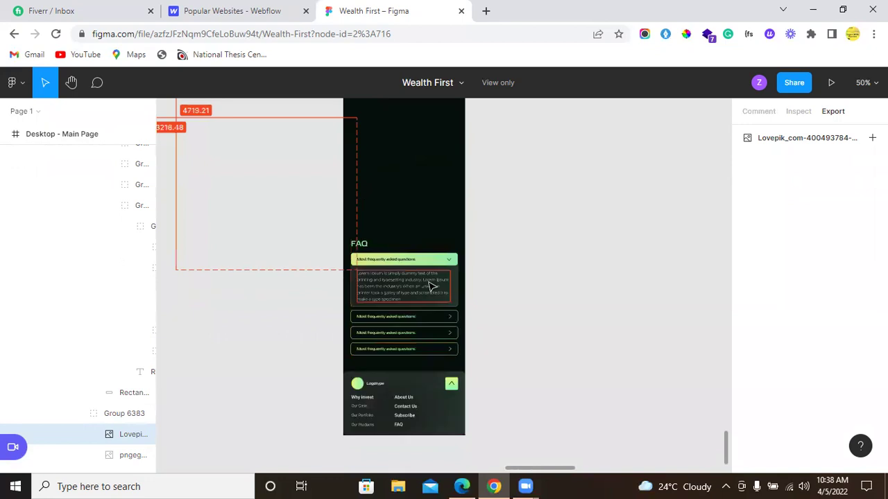
scroll(431, 286, up, 5)
scroll(428, 287, up, 5)
scroll(428, 287, up, 5)
scroll(424, 291, up, 5)
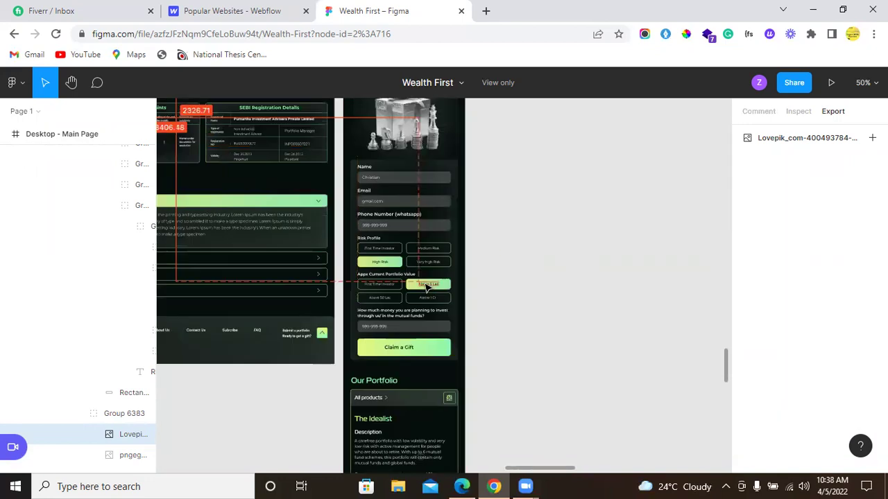
scroll(421, 298, up, 5)
scroll(418, 310, up, 5)
scroll(417, 309, up, 5)
scroll(417, 310, up, 5)
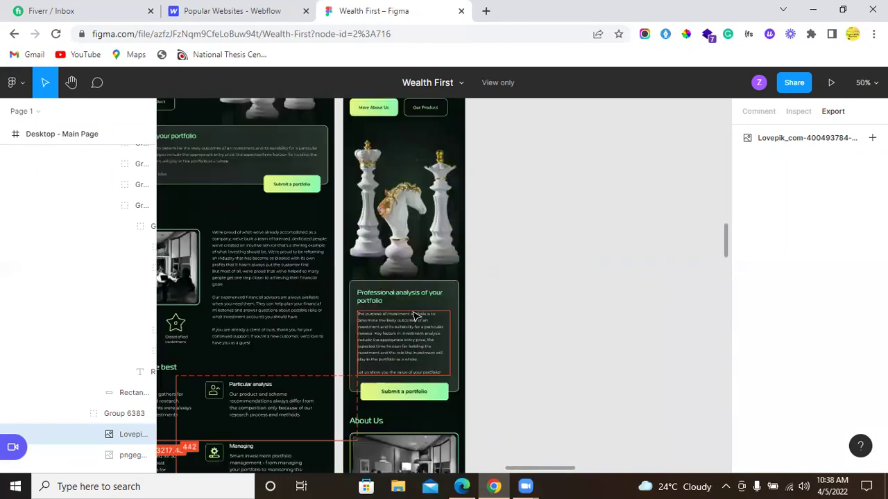
scroll(416, 312, up, 5)
scroll(416, 314, up, 5)
scroll(416, 315, up, 5)
scroll(414, 312, up, 5)
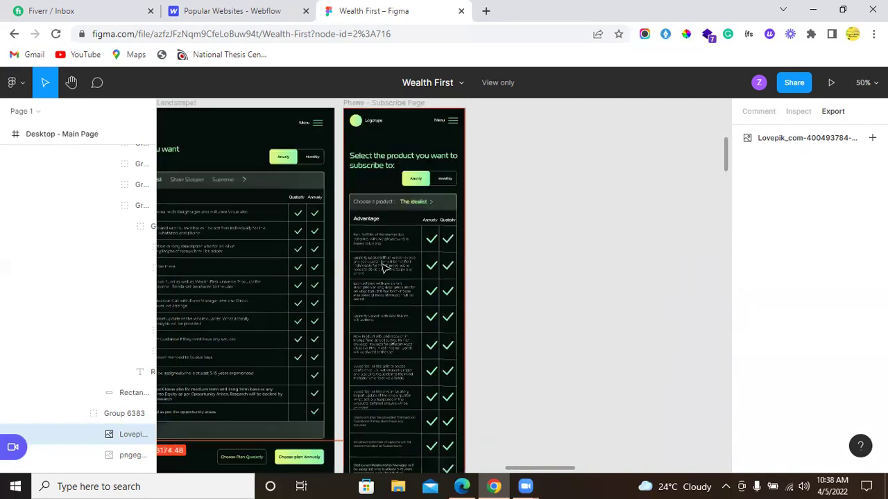
scroll(388, 277, up, 2)
Step: Copy the content of the Phone - Subscribe Page's 'Quaterly Basis Portfolio' text
click(384, 262)
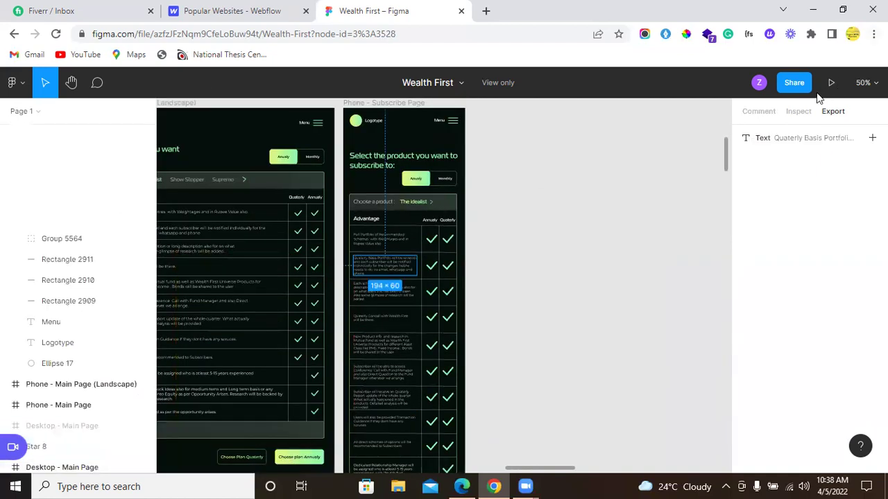
click(798, 111)
mouse_move(808, 309)
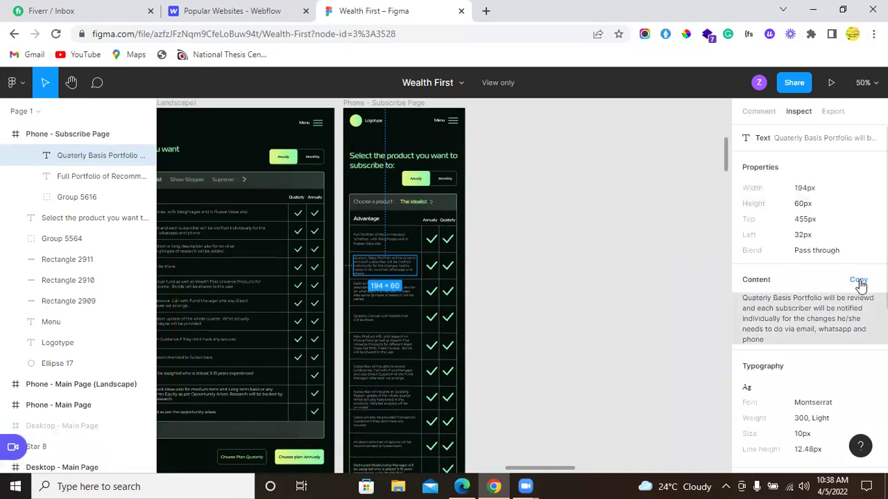
click(859, 280)
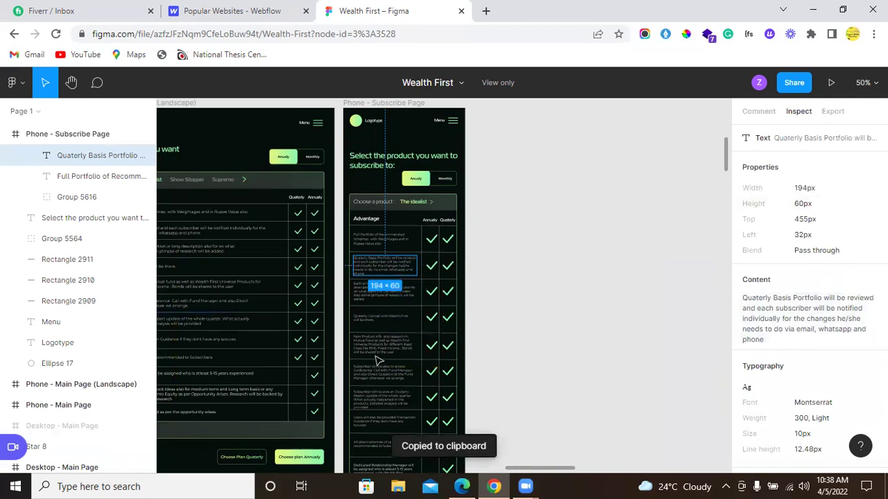
scroll(378, 361, down, 4)
scroll(378, 361, down, 6)
scroll(378, 361, down, 3)
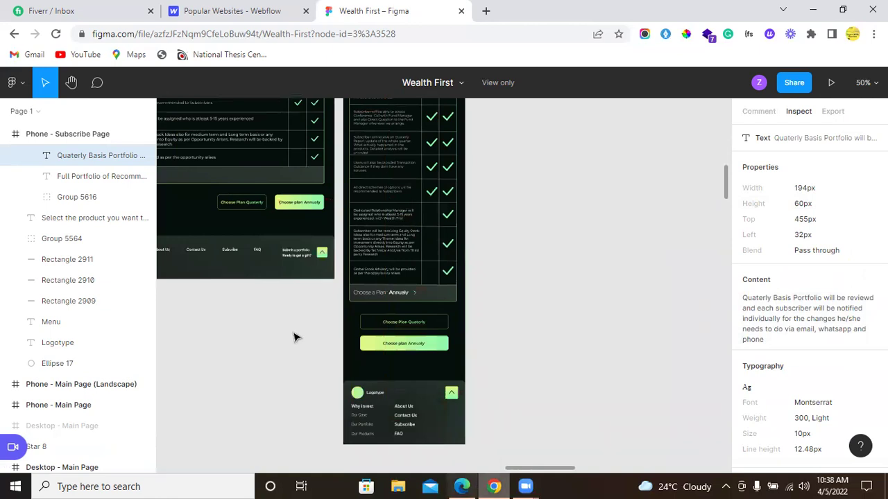
scroll(300, 365, up, 8)
scroll(300, 365, up, 6)
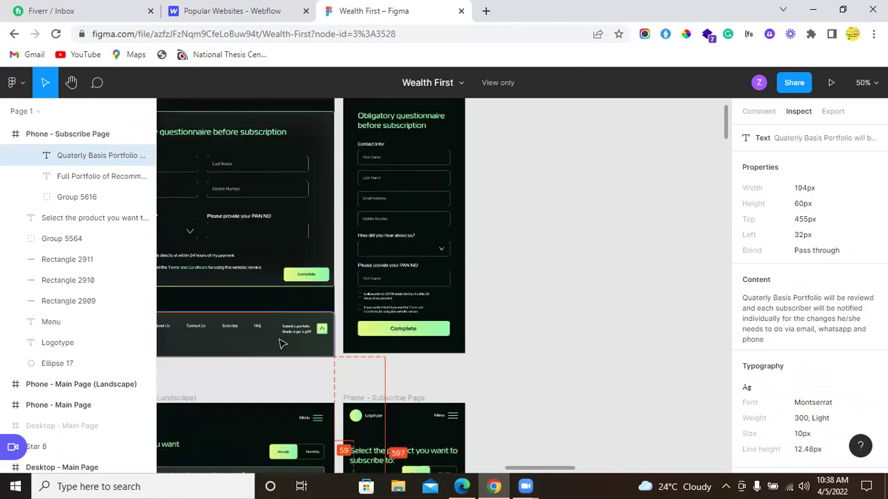
scroll(300, 365, up, 4)
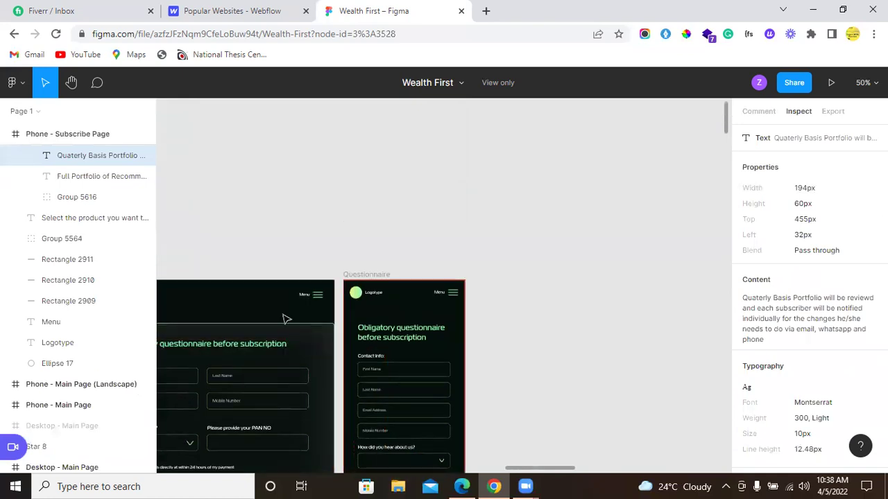
scroll(285, 317, down, 10)
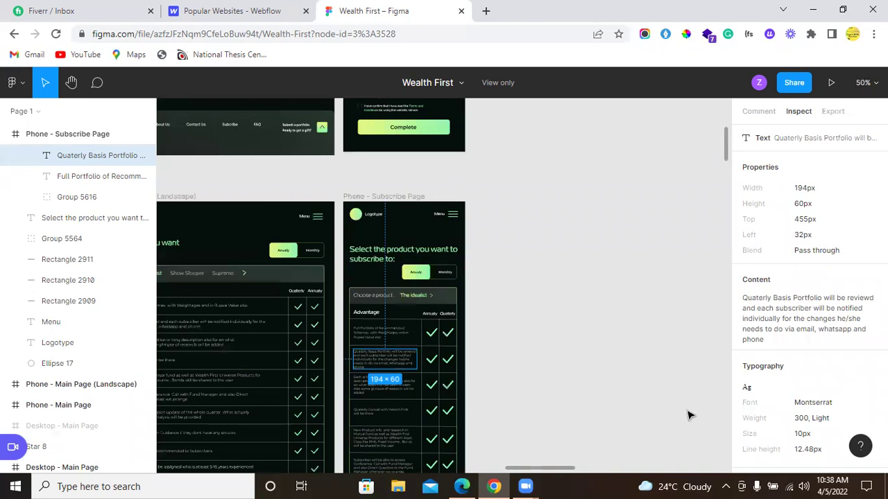